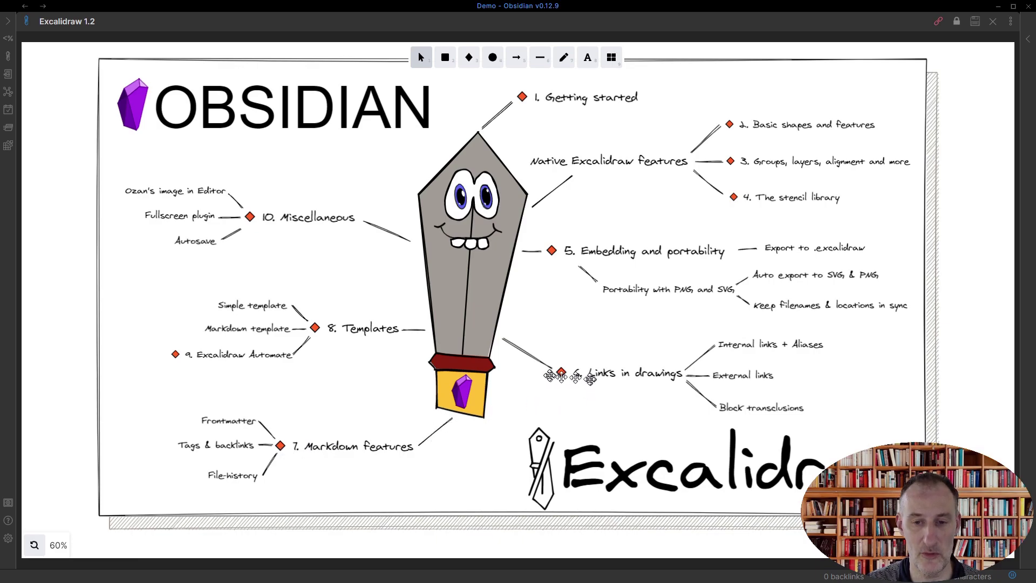
# Follow the '6. Links in drawings' link in the mind map to open that drawing
pyautogui.click(618, 372)
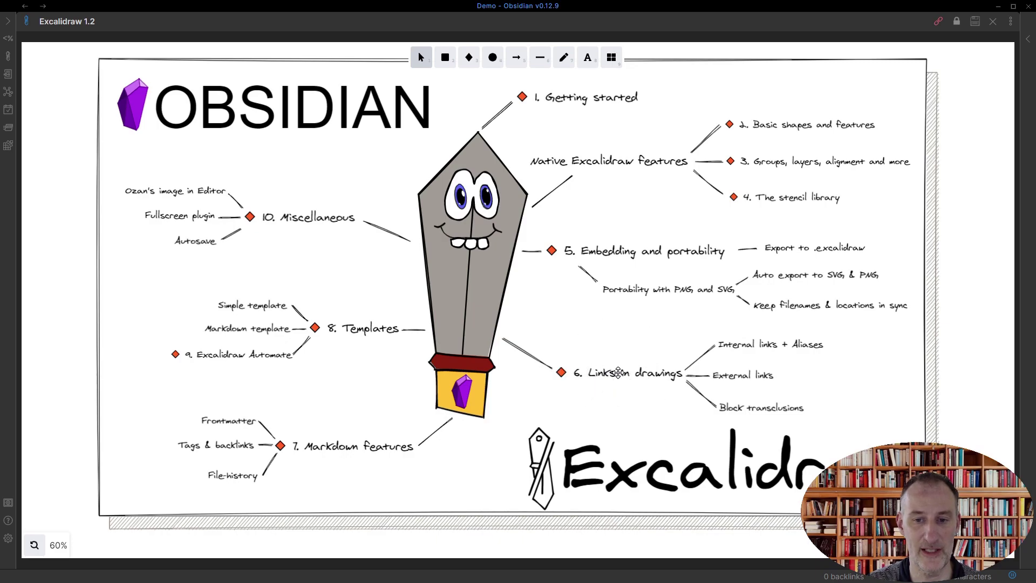
pyautogui.keyDown('ctrl'); pyautogui.click(618, 372); pyautogui.keyUp('ctrl')
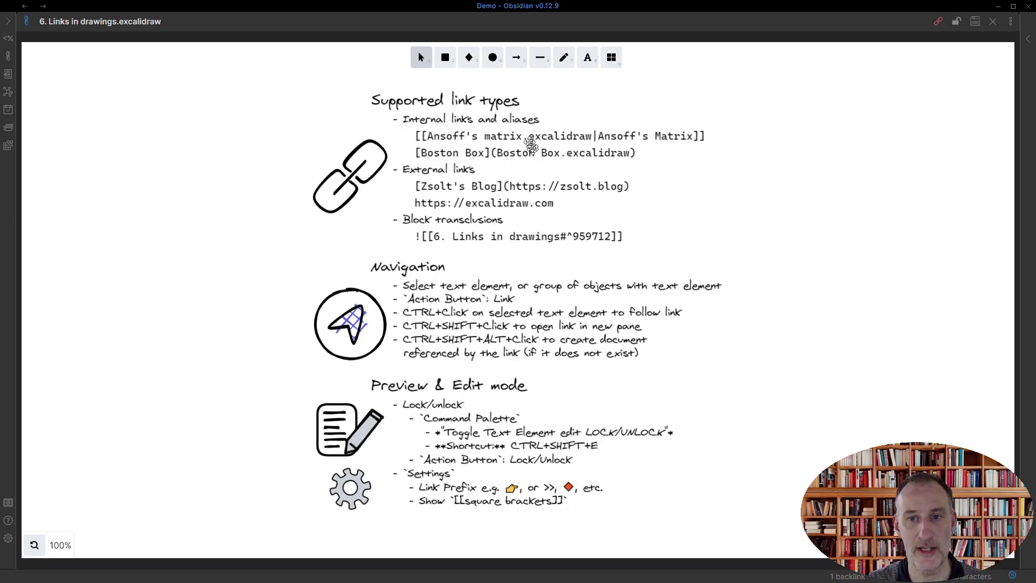
pyautogui.click(957, 24)
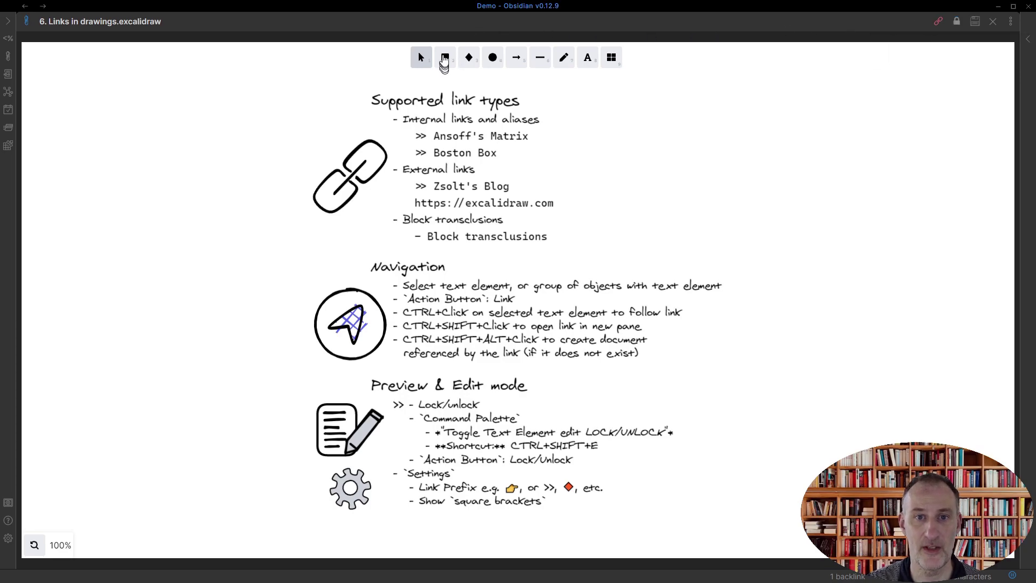
# Draw a blue rectangle at top right and nudge the chain-link icon slightly up-left
pyautogui.click(444, 59)
pyautogui.moveTo(750, 102); pyautogui.dragTo(904, 207)
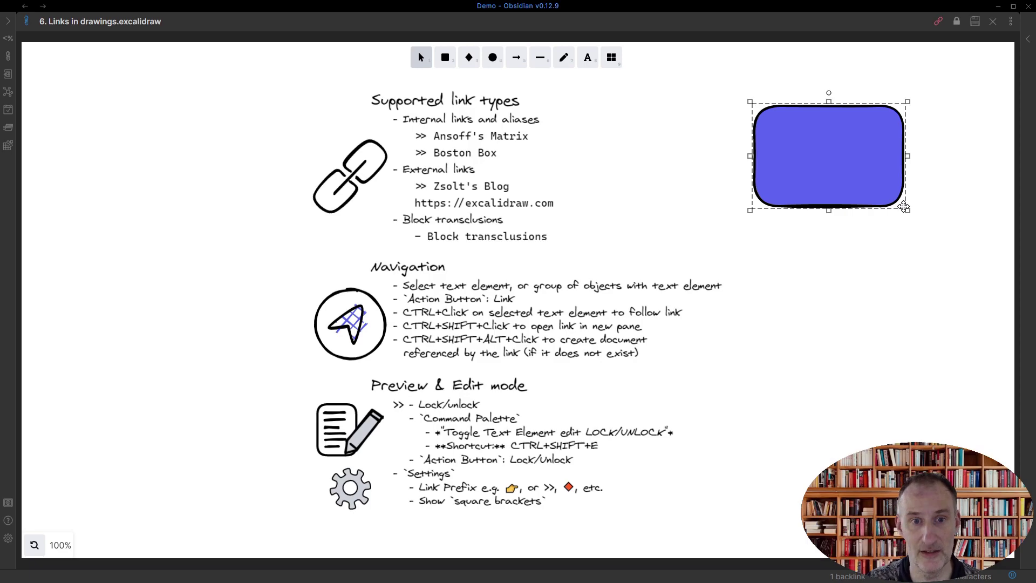
pyautogui.click(343, 170)
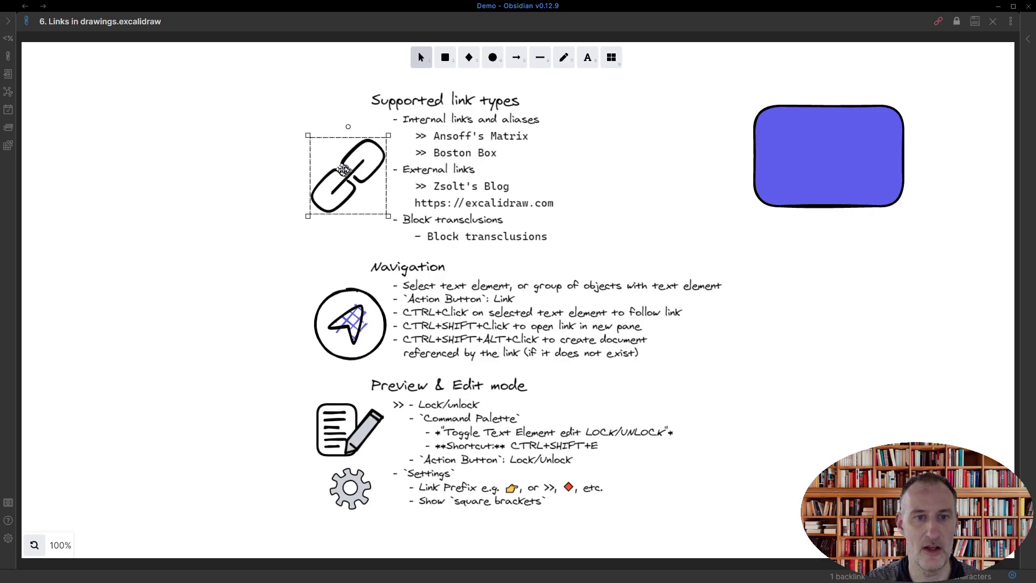
pyautogui.moveTo(343, 169); pyautogui.dragTo(340, 167)
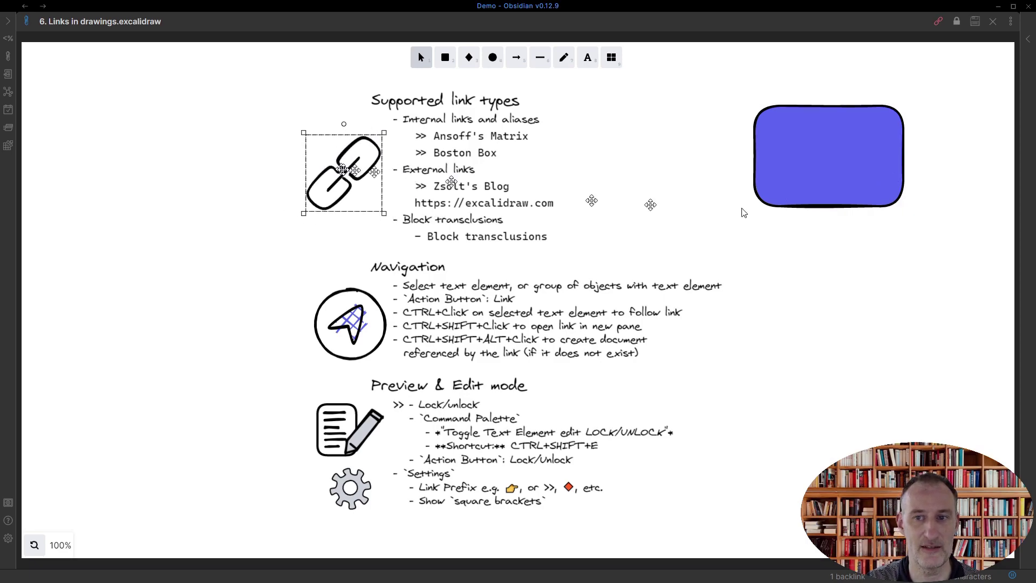
# Delete the blue rectangle, try editing a locked text element, and dismiss the unlock notice
pyautogui.click(865, 198)
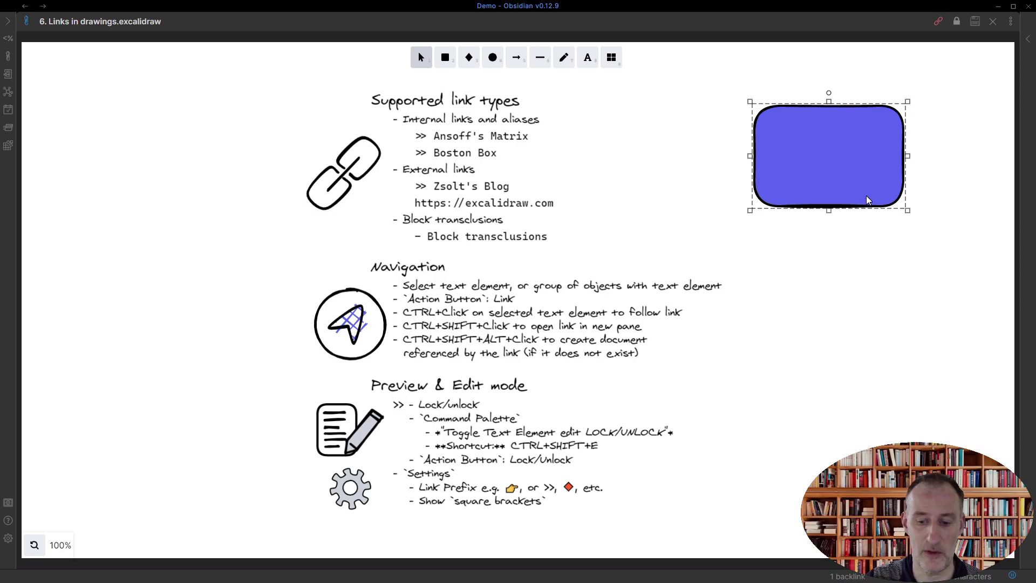
pyautogui.press('Delete')
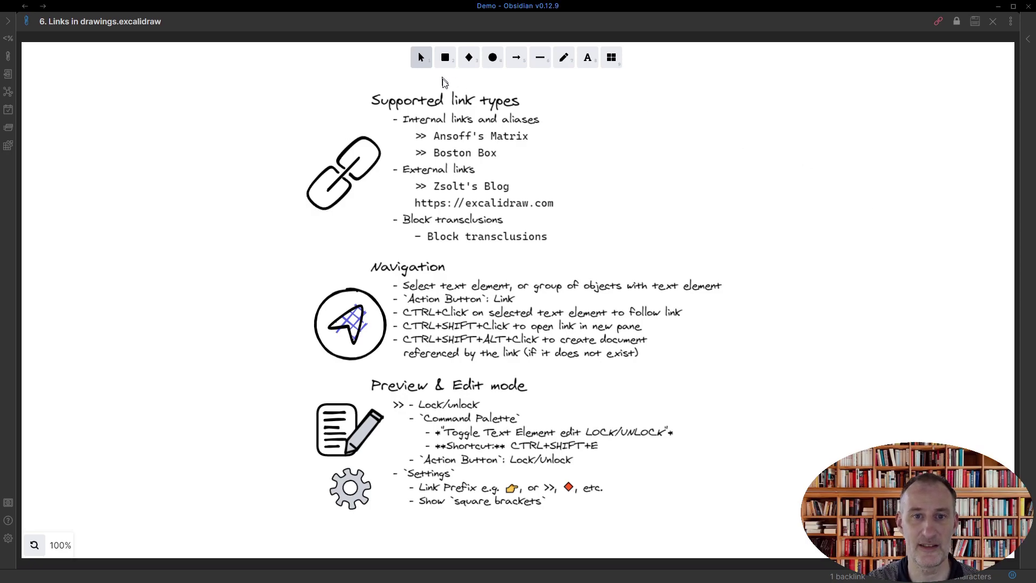
pyautogui.doubleClick(465, 101)
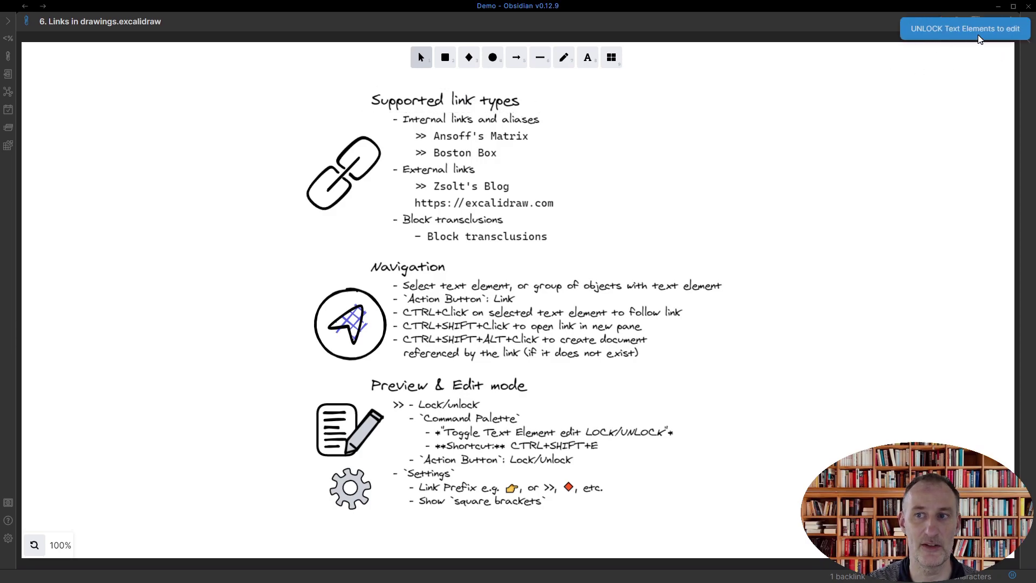
pyautogui.click(980, 39)
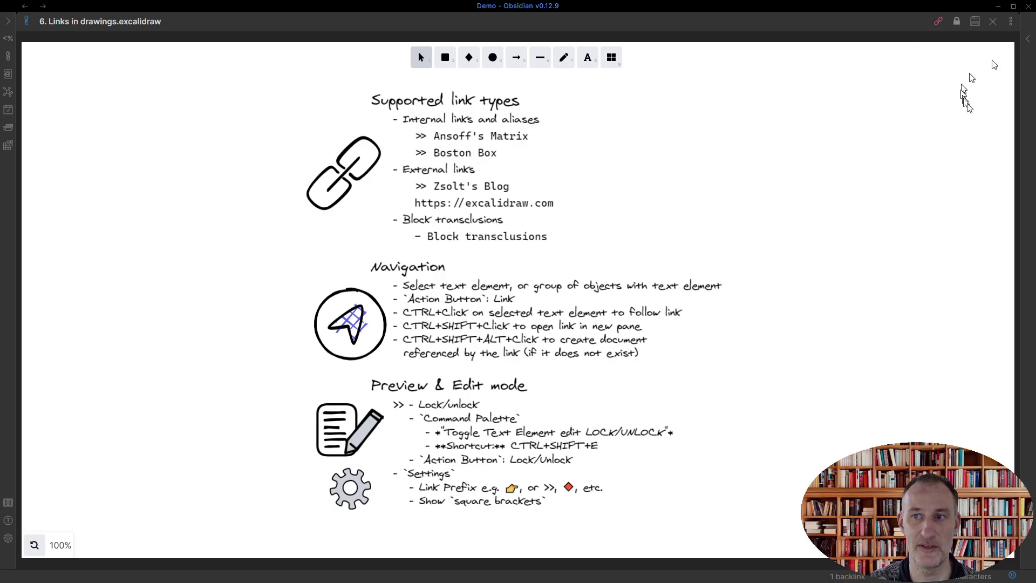
pyautogui.click(957, 22)
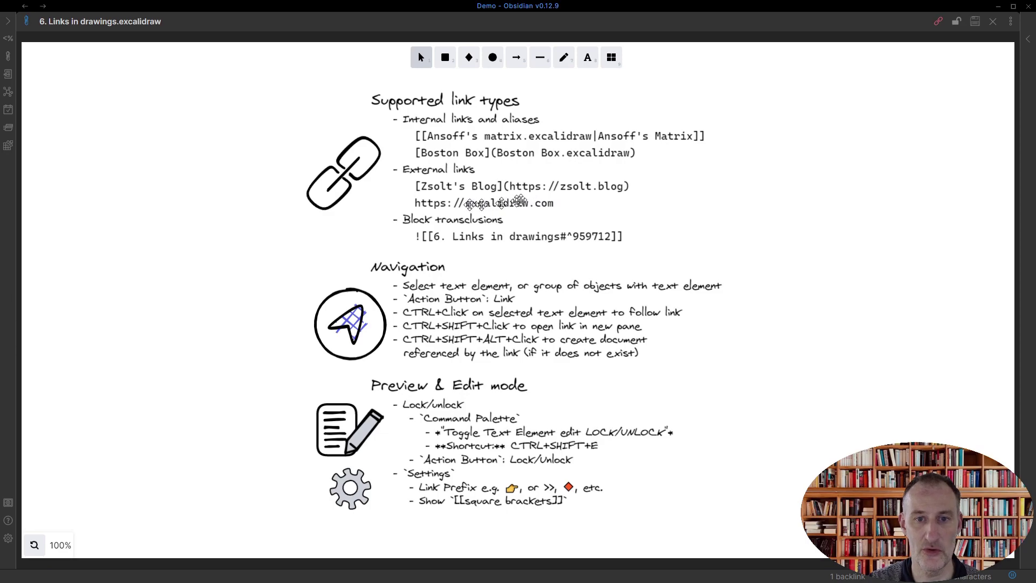
pyautogui.click(958, 26)
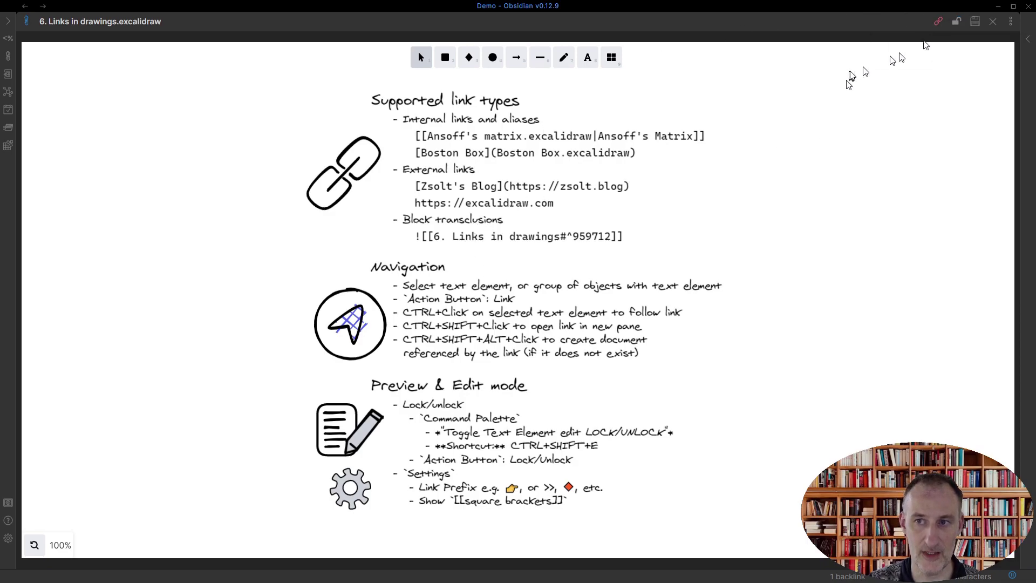
pyautogui.click(958, 21)
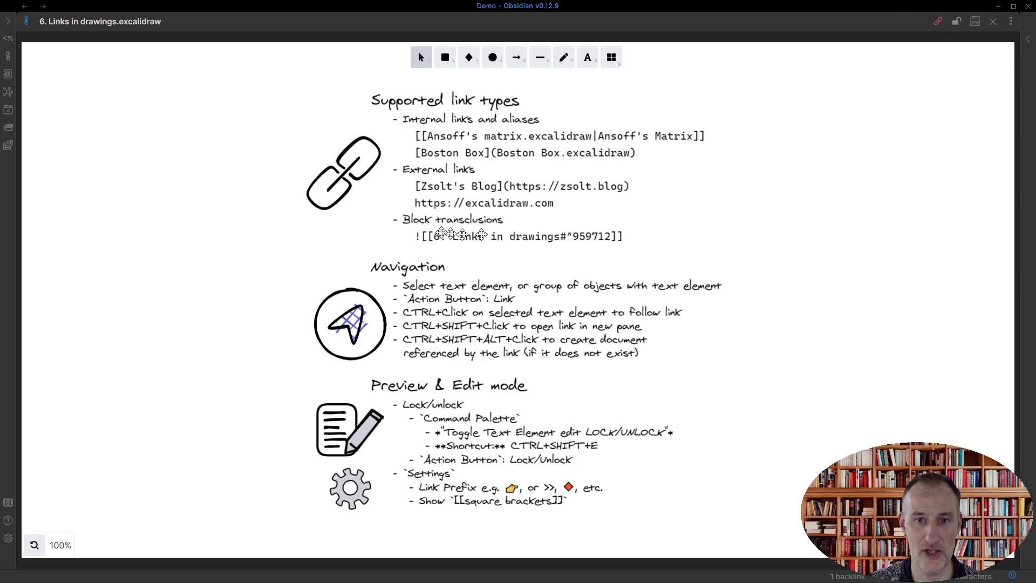
pyautogui.click(489, 203)
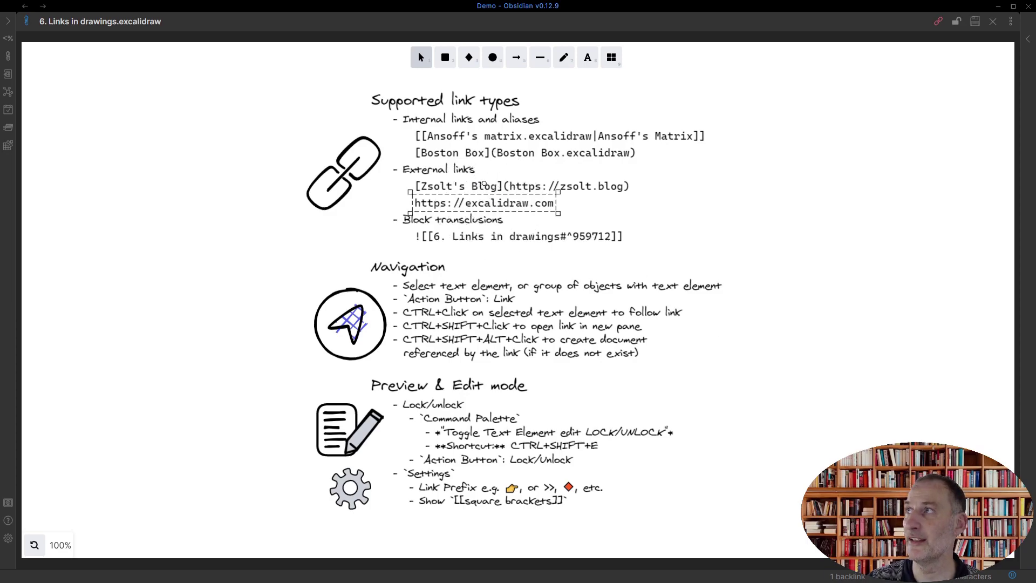
pyautogui.keyDown('ctrl'); pyautogui.click(485, 200); pyautogui.keyUp('ctrl')
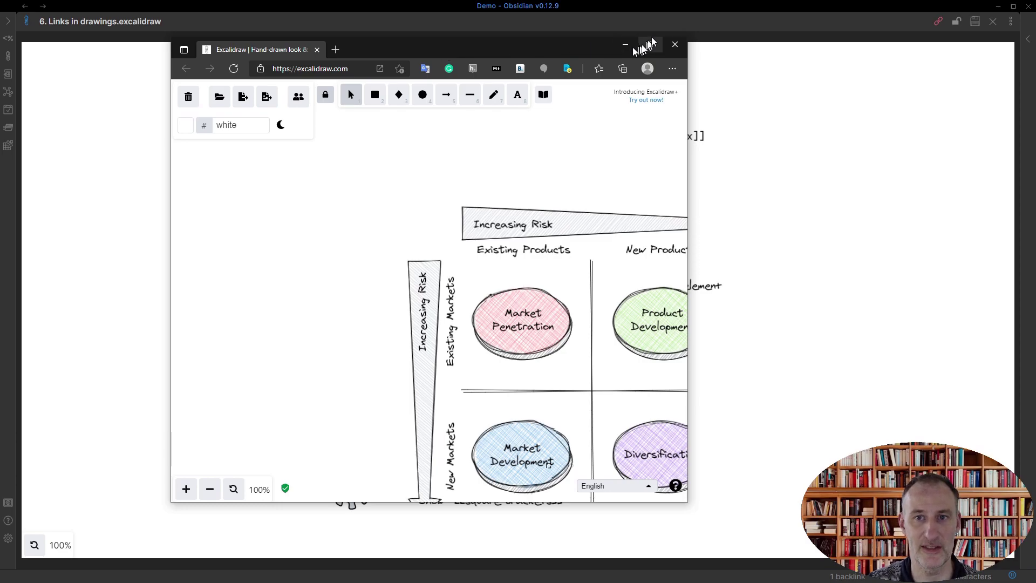
pyautogui.click(675, 3)
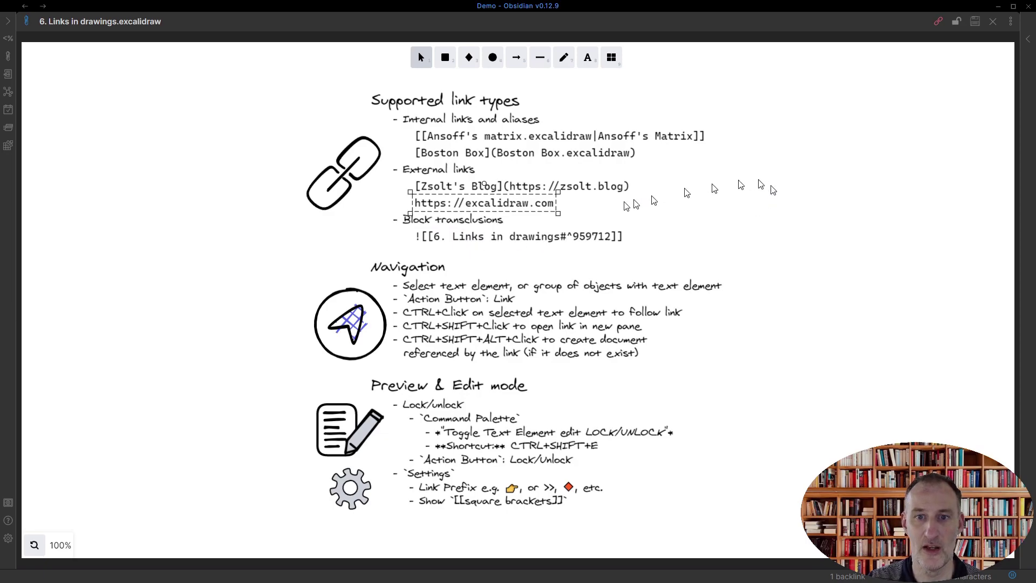
# Open the '6. Links in drawings' note beside the drawing from its block transclusion link
pyautogui.click(536, 241)
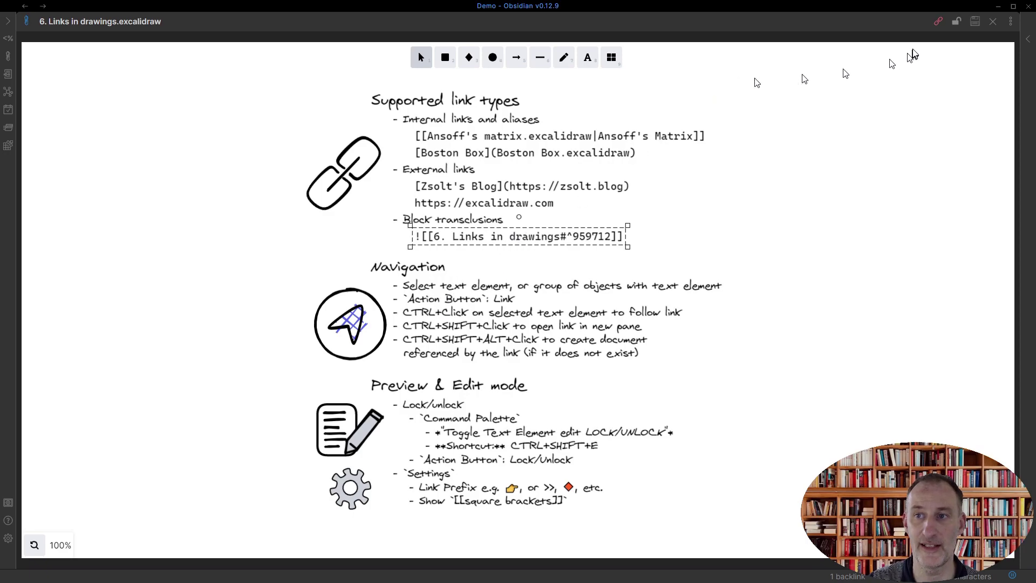
pyautogui.keyDown('shift'); pyautogui.click(939, 23); pyautogui.keyUp('shift')
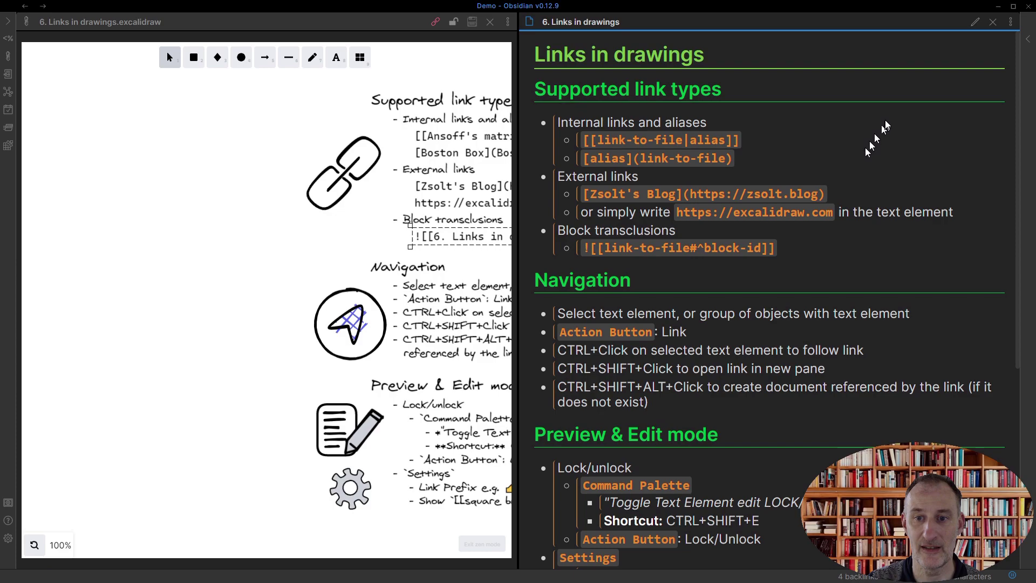
# Put the note in editing mode and pan the drawing to show its full text
pyautogui.click(978, 20)
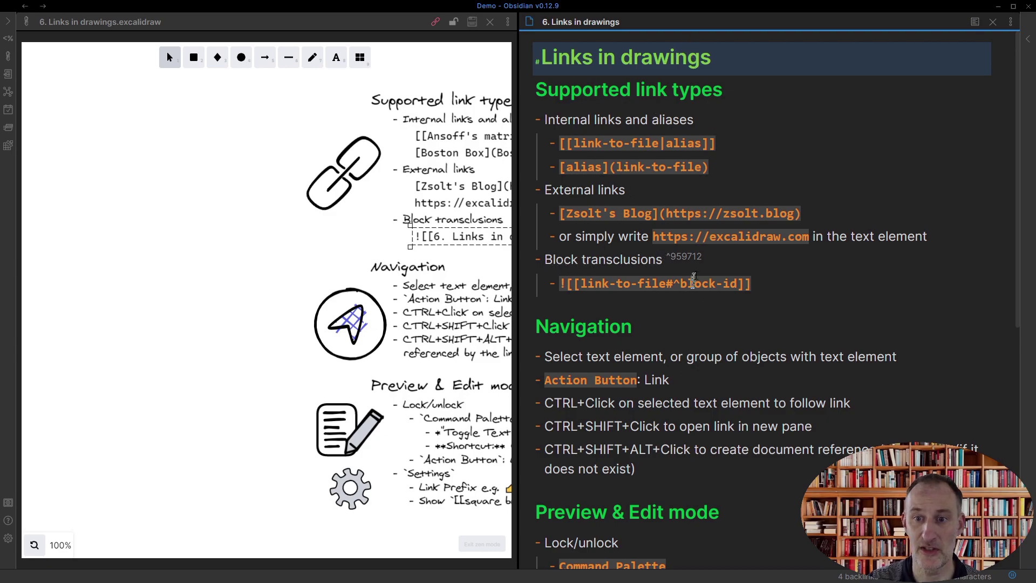
pyautogui.click(708, 262)
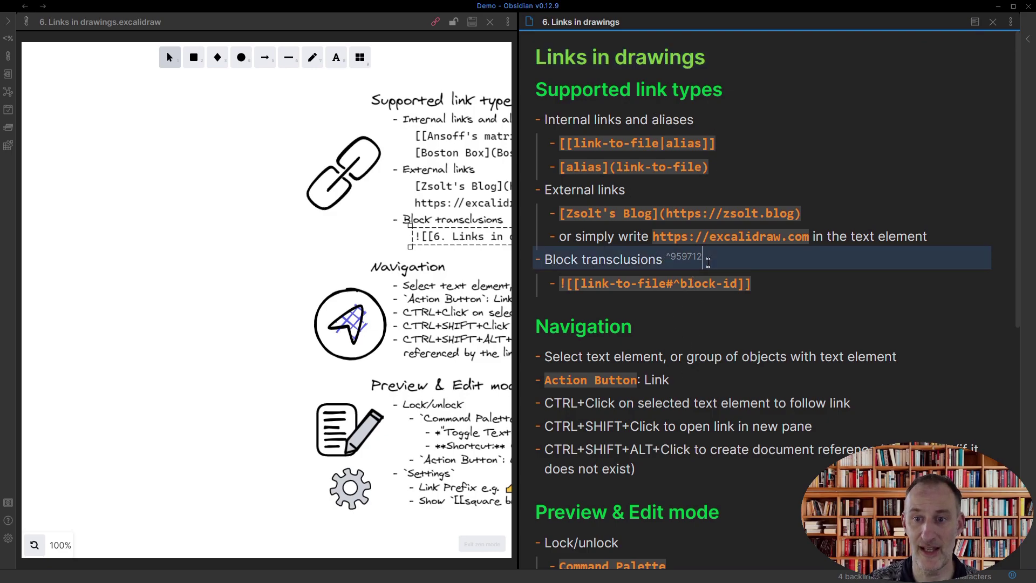
pyautogui.click(190, 263)
pyautogui.scroll(2, 186, 264)
pyautogui.moveTo(187, 264); pyautogui.dragTo(14, 206)
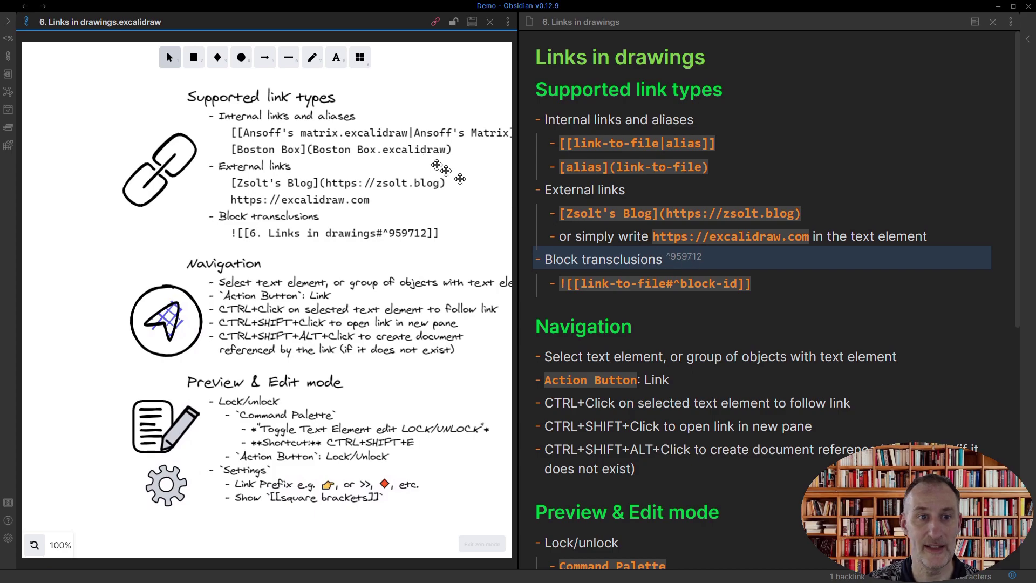
# Append 'are cool' to the Block transclusions line and lock the drawing to render it
pyautogui.click(667, 259)
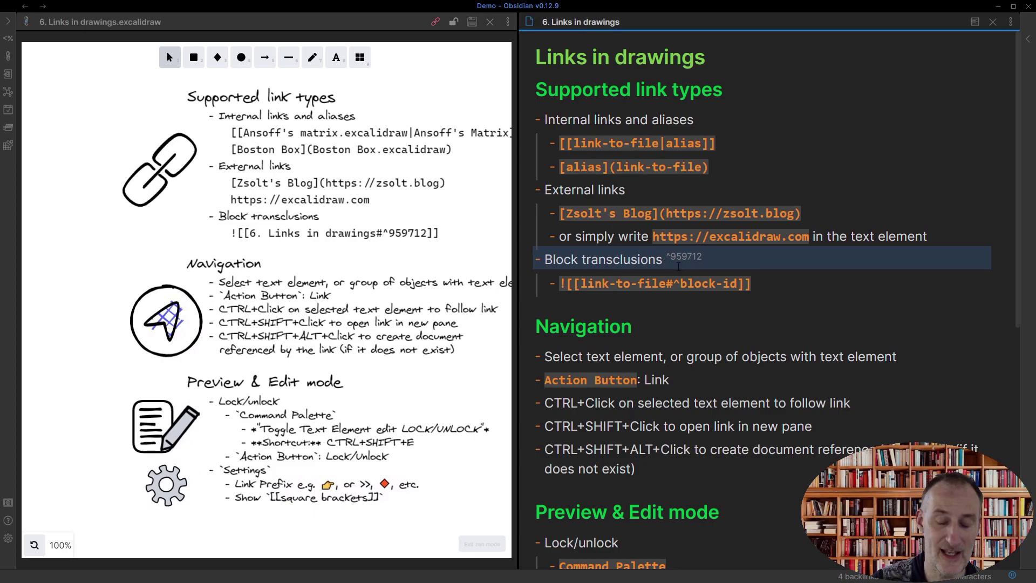
pyautogui.write('are cool')
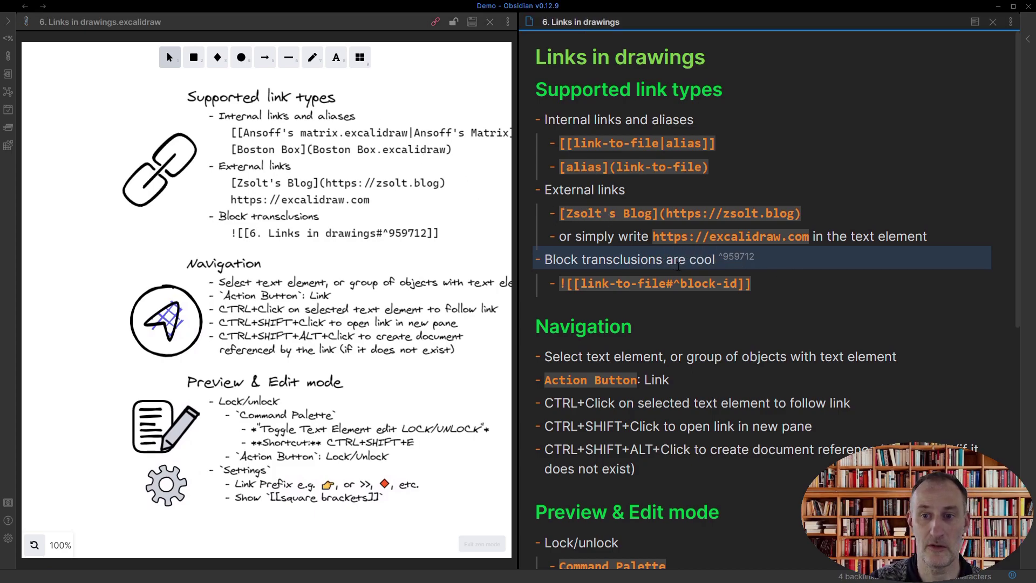
pyautogui.click(81, 240)
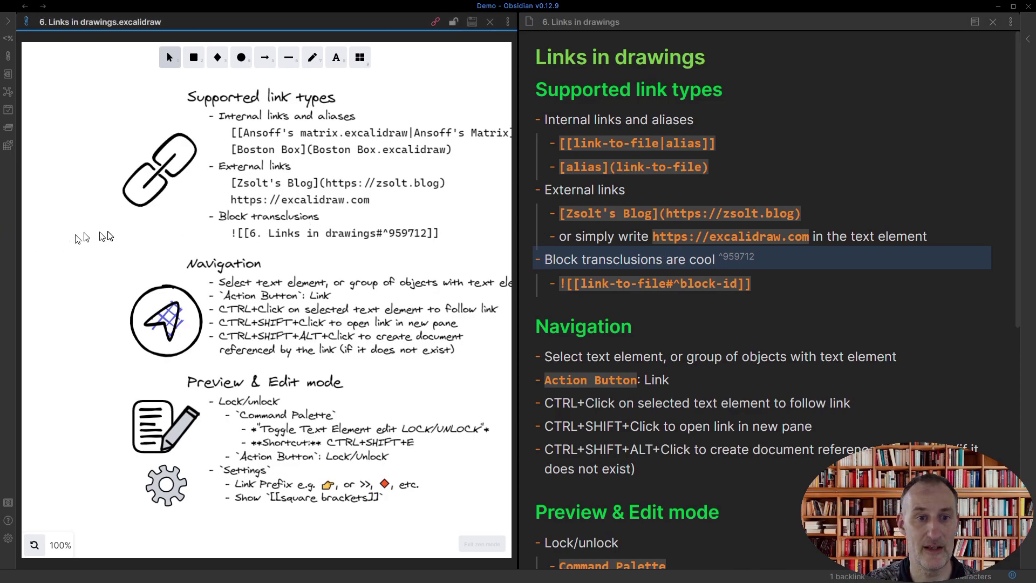
pyautogui.click(454, 22)
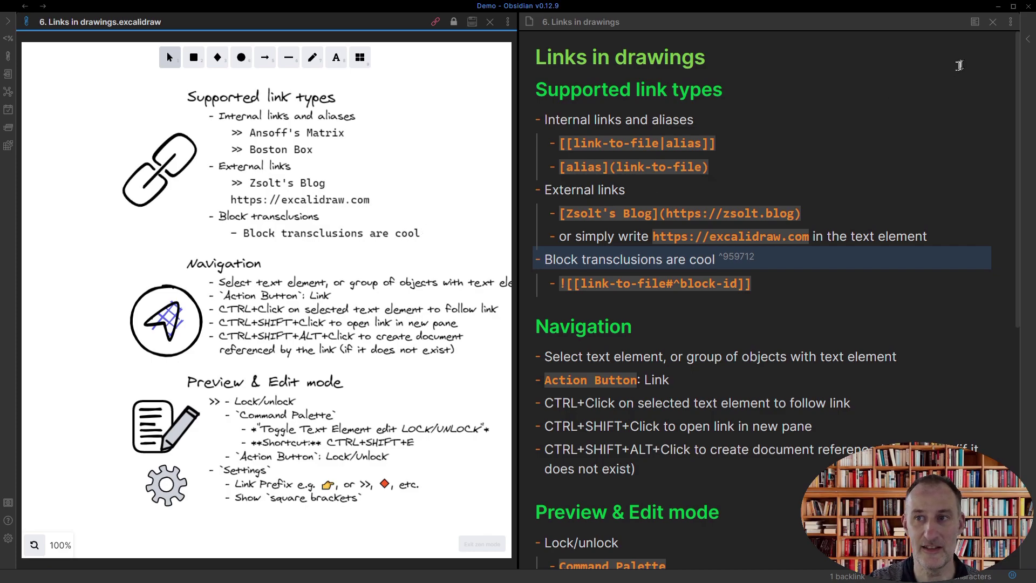
# Close the note preview and add a '[[a completely new file]]' text element to the canvas
pyautogui.click(993, 22)
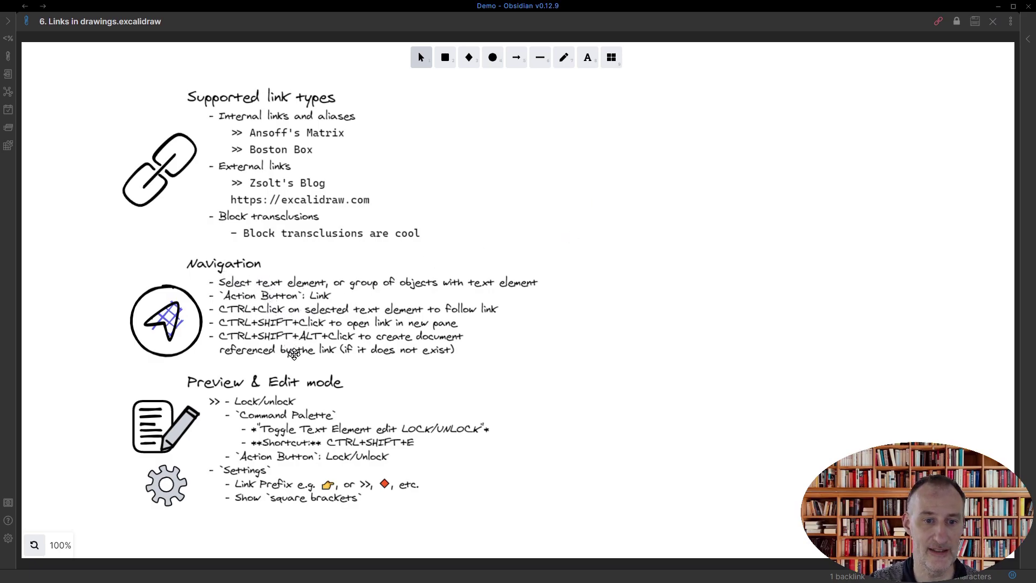
pyautogui.doubleClick(632, 176)
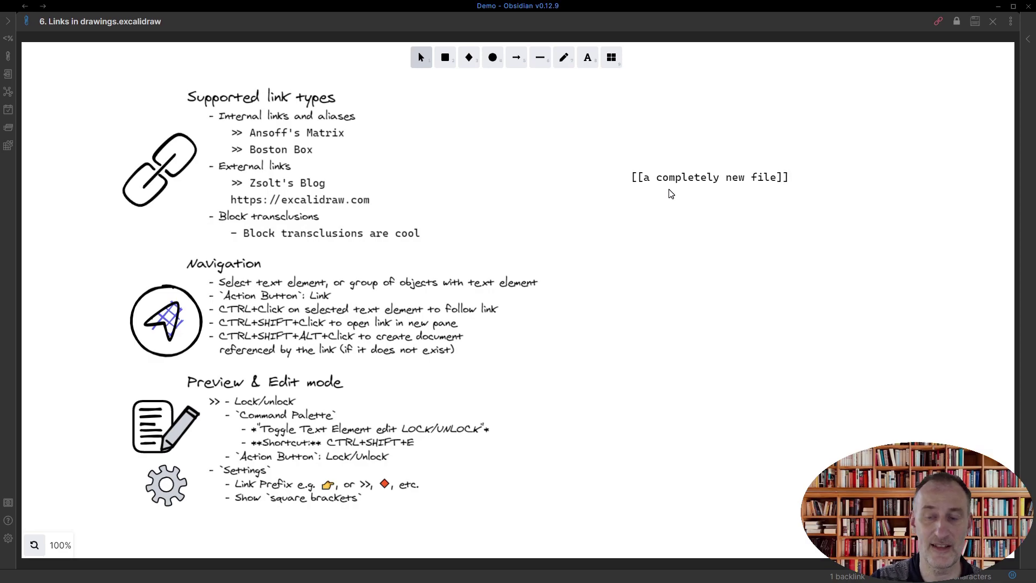
pyautogui.click(683, 223)
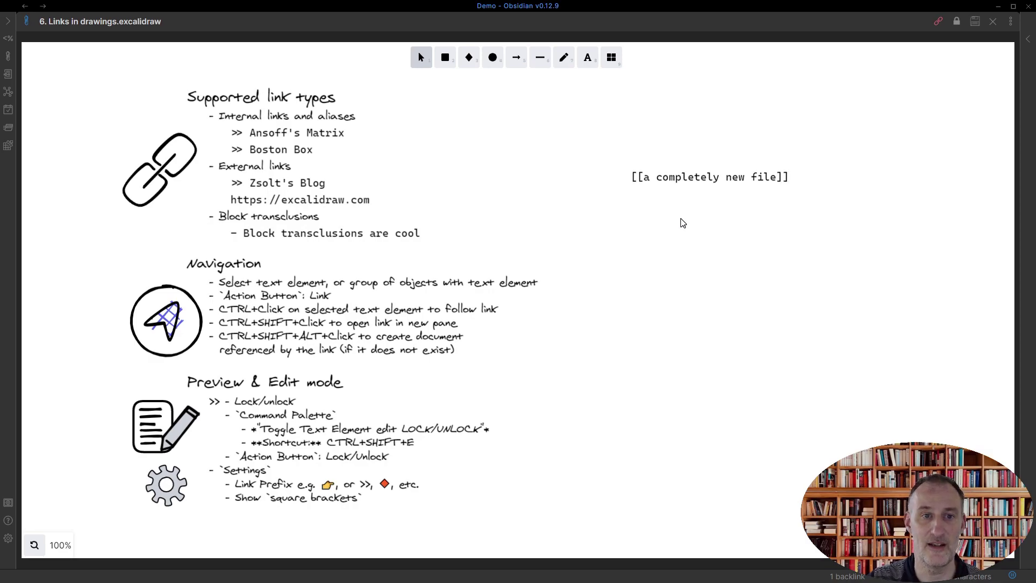
# Unlock the text and try following the new link, dismissing the 'file does not exist' notice
pyautogui.click(958, 22)
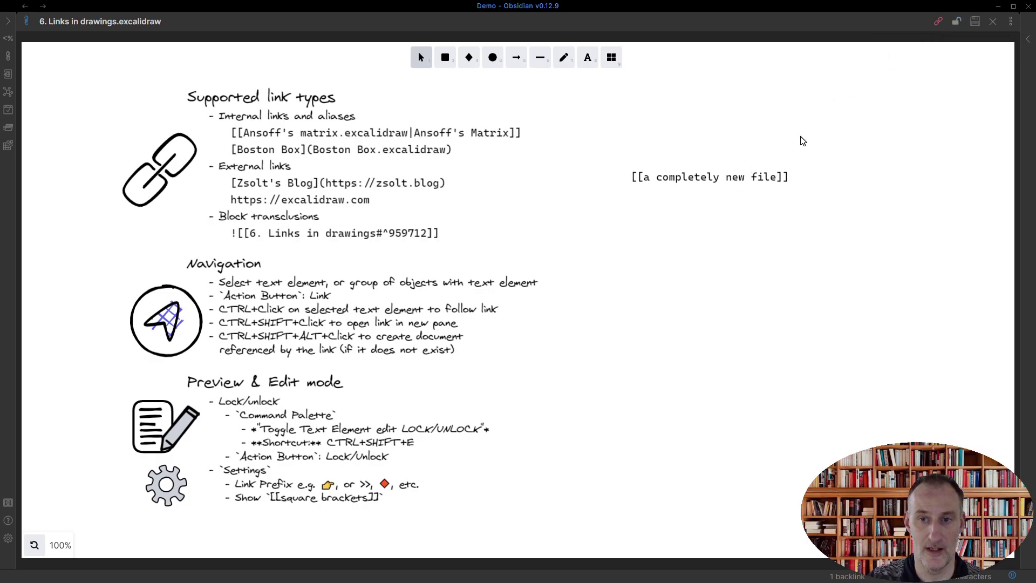
pyautogui.keyDown('ctrl'); pyautogui.click(719, 177); pyautogui.keyUp('ctrl')
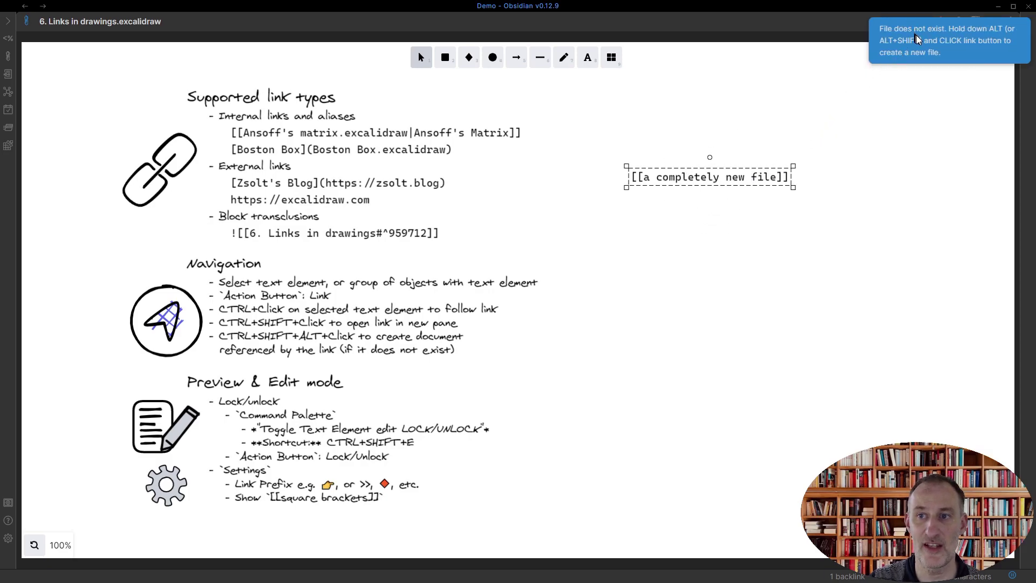
pyautogui.click(971, 36)
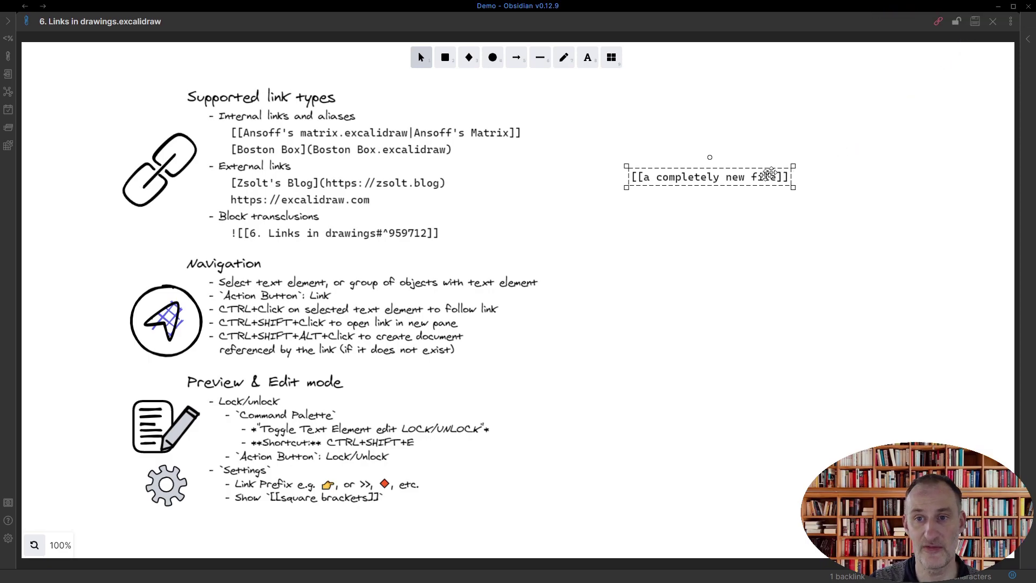
pyautogui.click(734, 186)
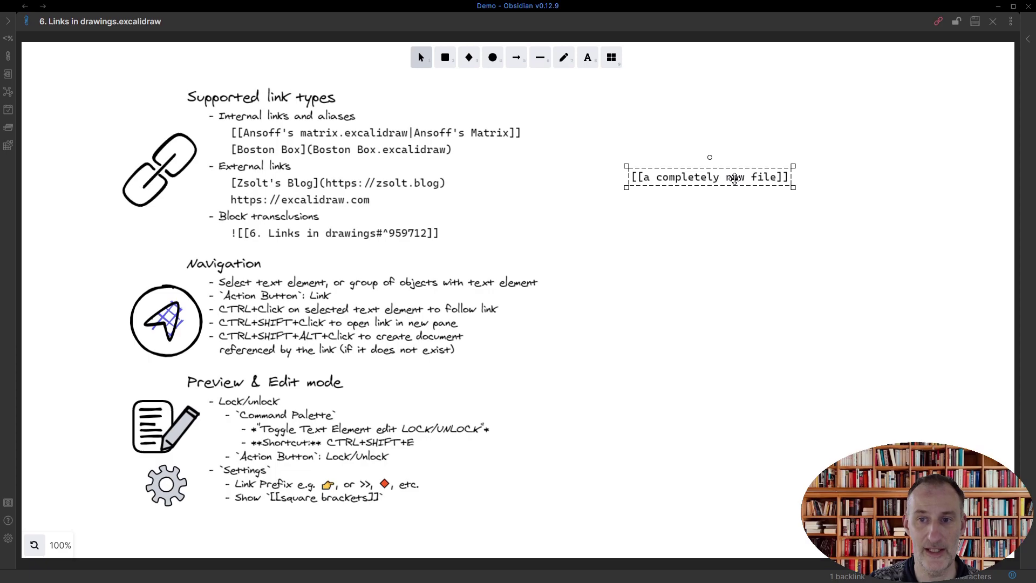
# Create the note 'a completely new file' from the link, then close its pane
pyautogui.keyDown('ctrl'); pyautogui.keyDown('alt'); pyautogui.keyDown('shift'); pyautogui.click(735, 178); pyautogui.keyUp('shift'); pyautogui.keyUp('alt'); pyautogui.keyUp('ctrl')
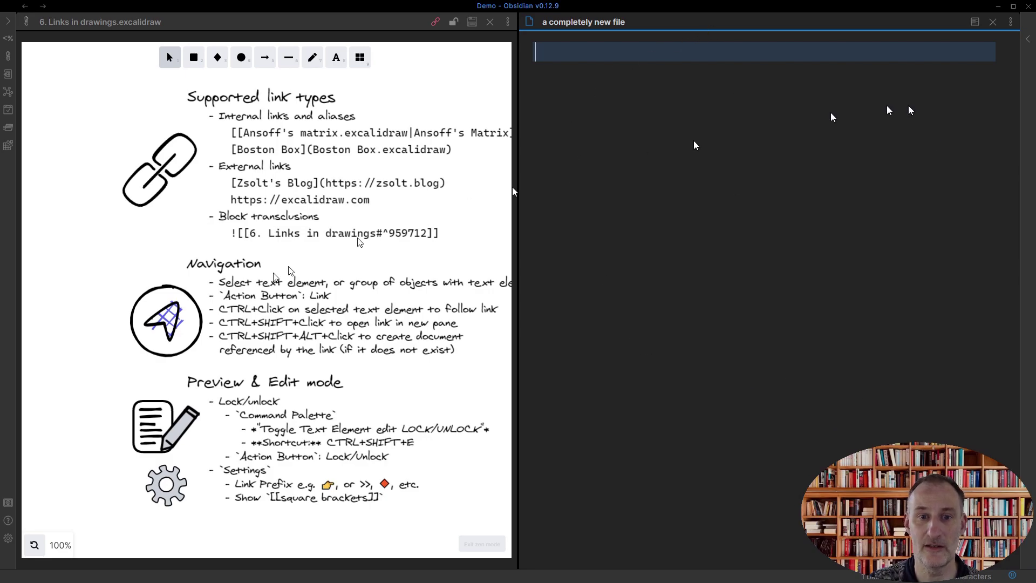
pyautogui.click(993, 22)
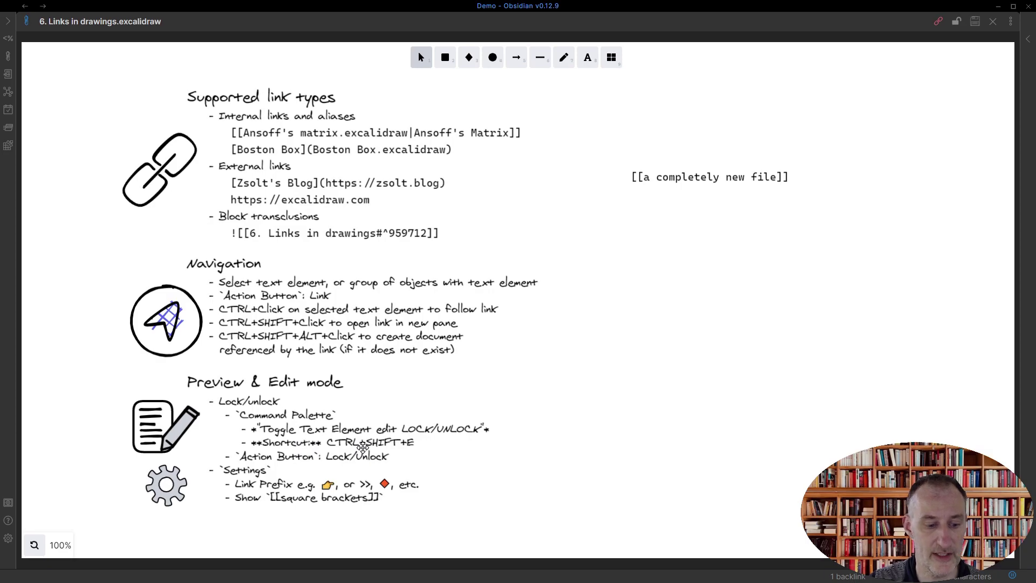
# Toggle the drawing lock with Ctrl+Shift+E, ending locked with links shown as '>>' labels
pyautogui.click(504, 464)
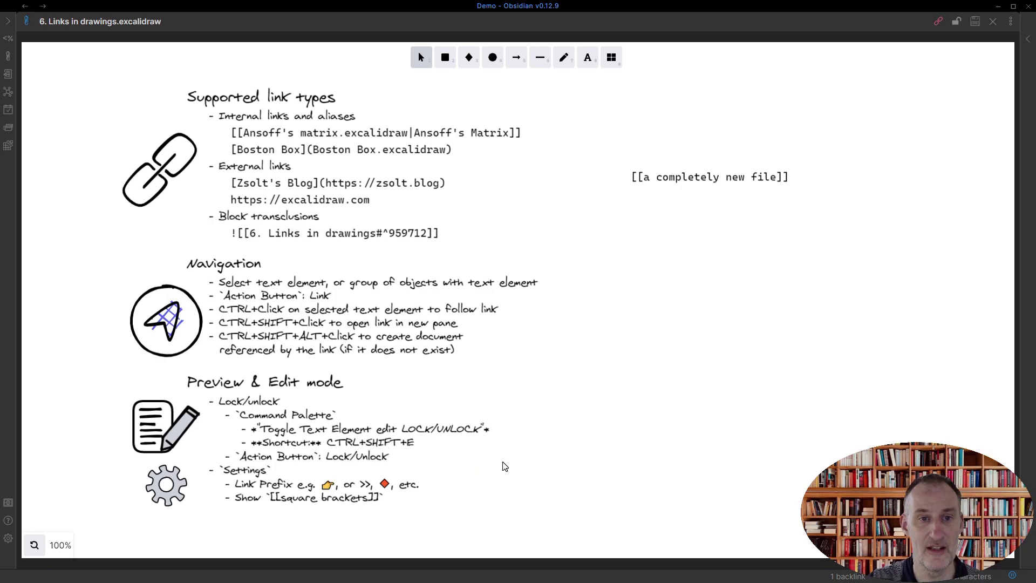
pyautogui.hotkey('ctrl', 'shift', 'e')
pyautogui.hotkey('ctrl', 'shift', 'e')
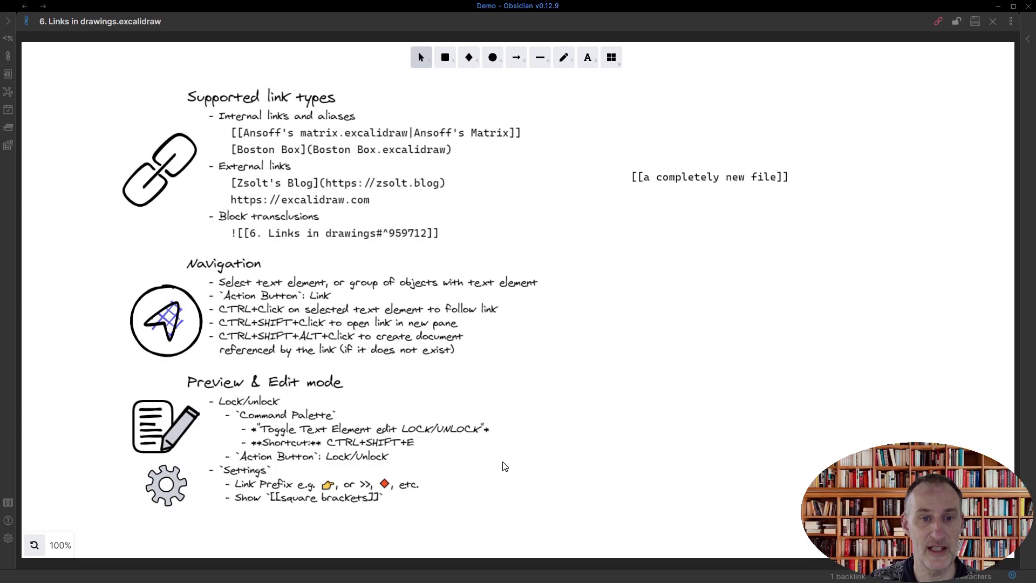
pyautogui.hotkey('ctrl', 'shift', 'e')
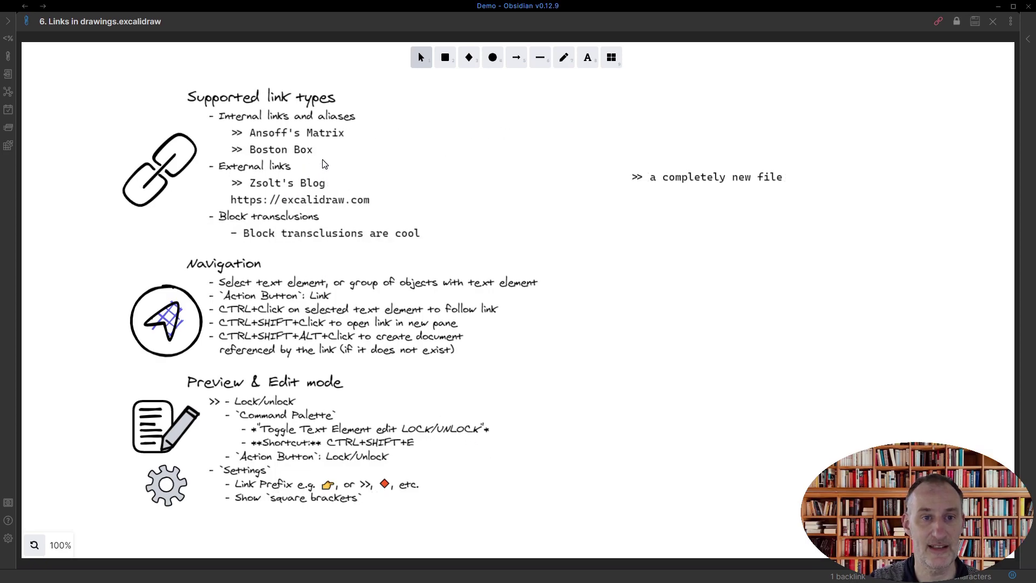
pyautogui.hotkey('ctrl', 'shift', 'e')
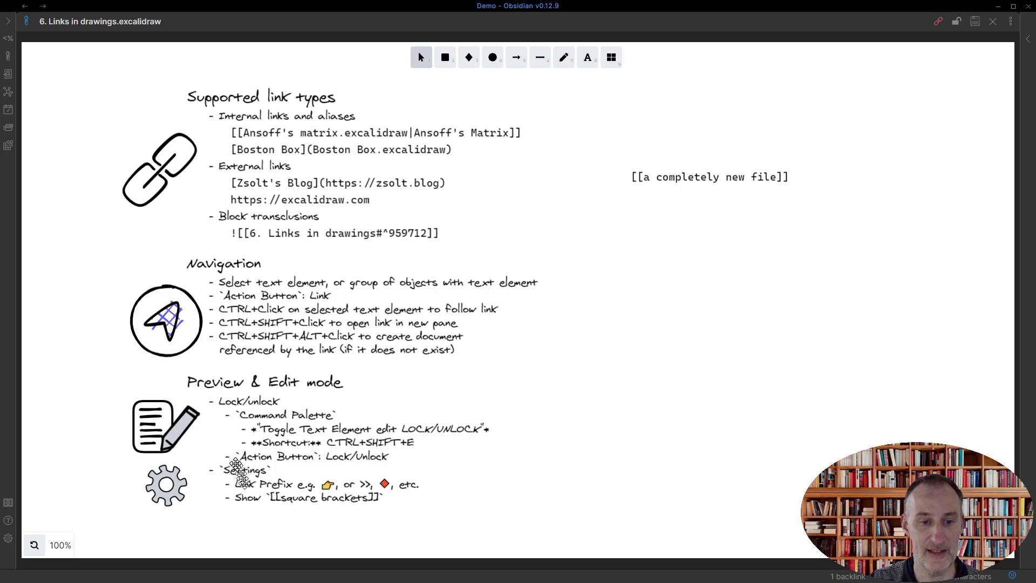
# In the Excalidraw plugin settings, turn on Show [[brackets]] around links
pyautogui.click(9, 538)
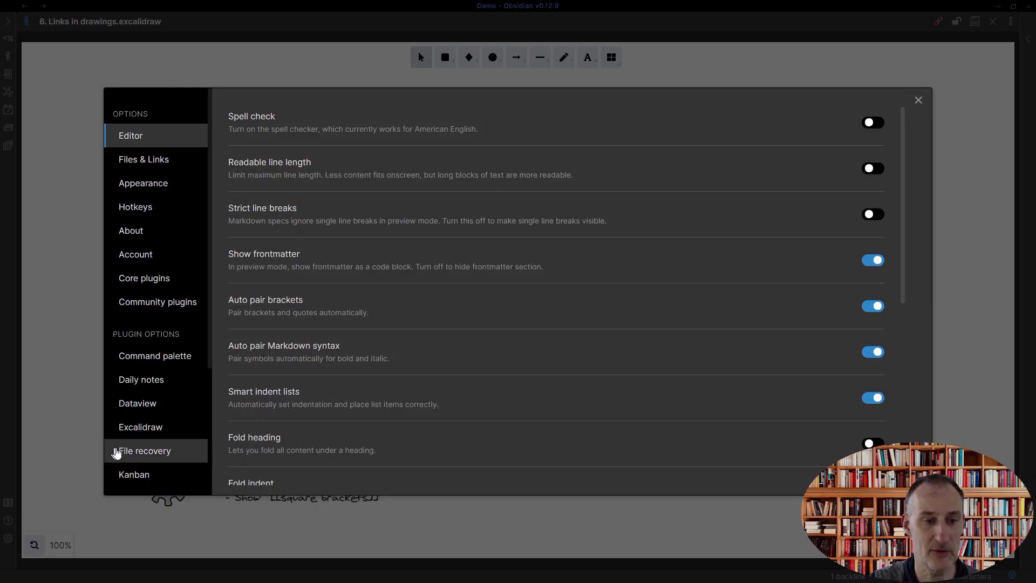
pyautogui.click(141, 427)
pyautogui.scroll(-5, 469, 310)
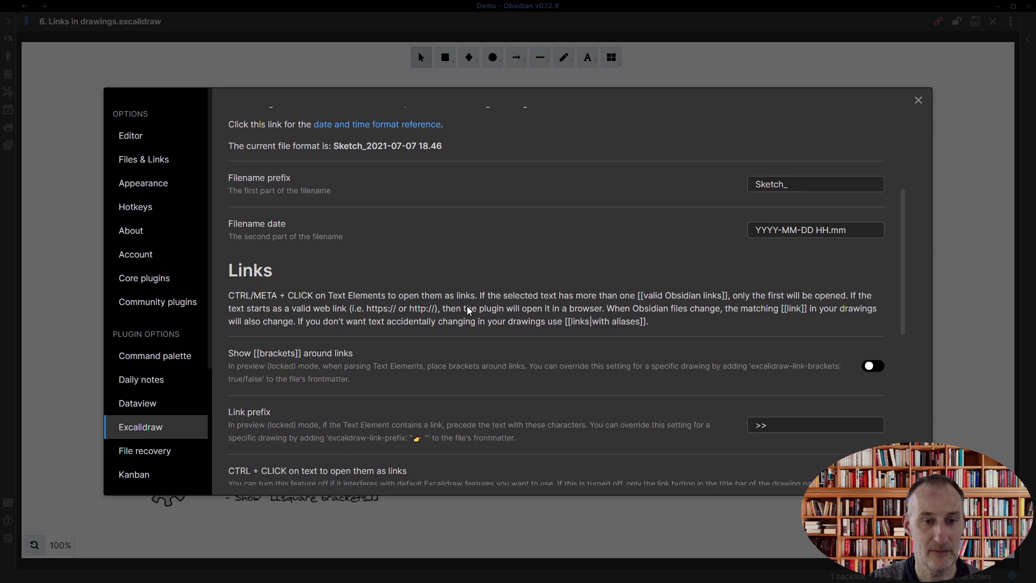
pyautogui.scroll(-1, 468, 310)
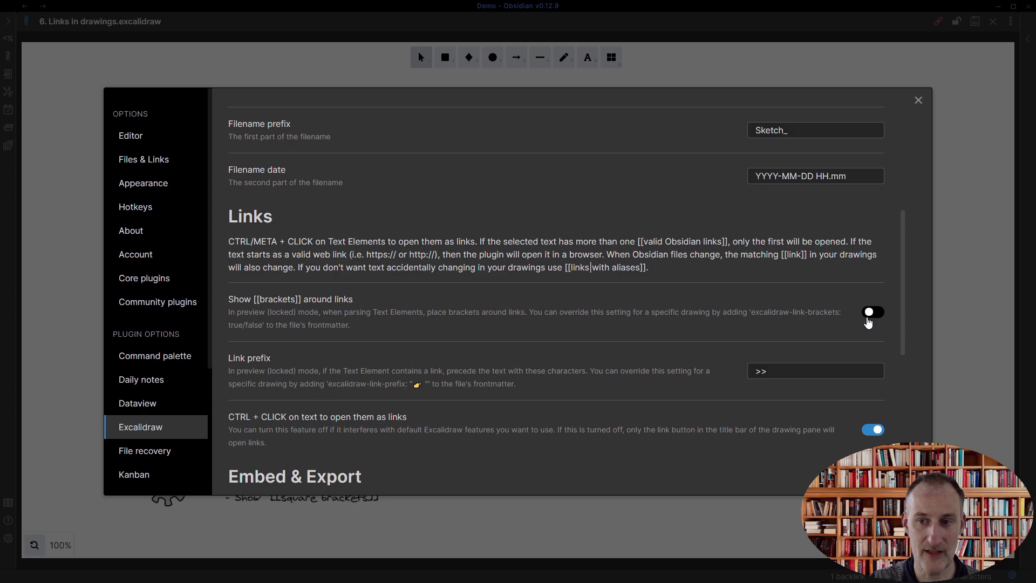
pyautogui.click(869, 313)
# Replace the '>>' link prefix with a pointing-hand emoji and close Settings
pyautogui.doubleClick(761, 372)
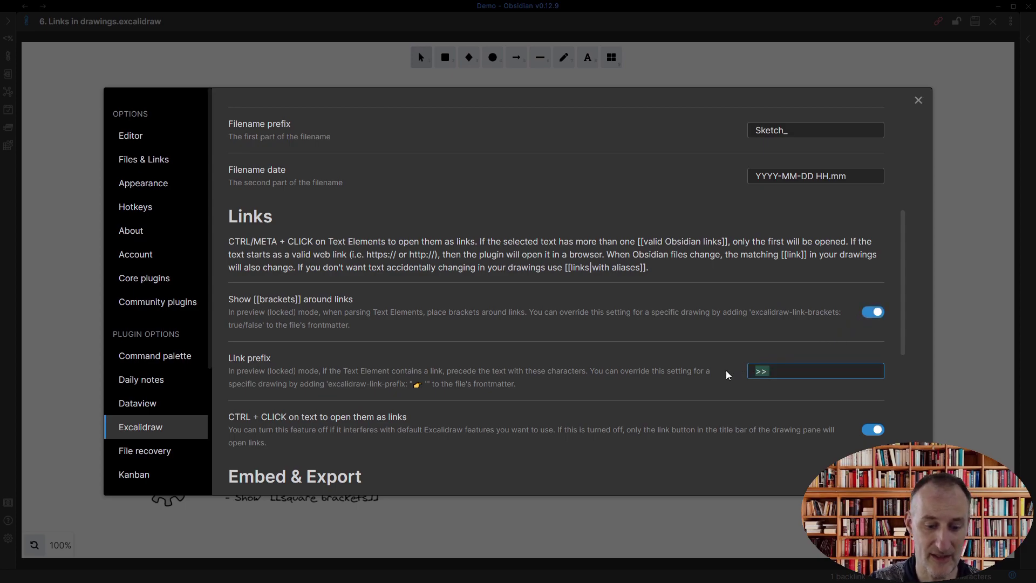
pyautogui.press('super+period')
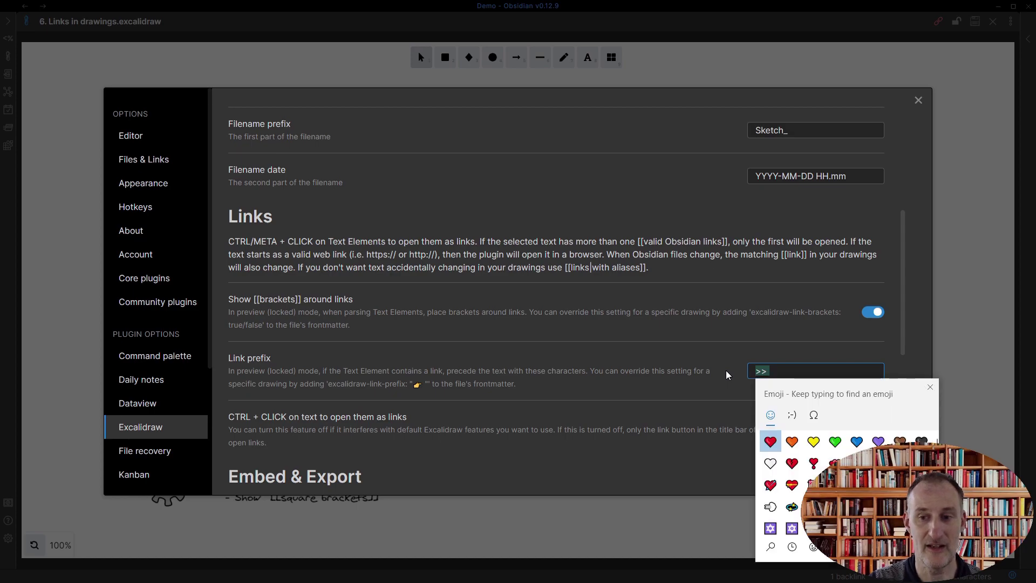
pyautogui.click(770, 507)
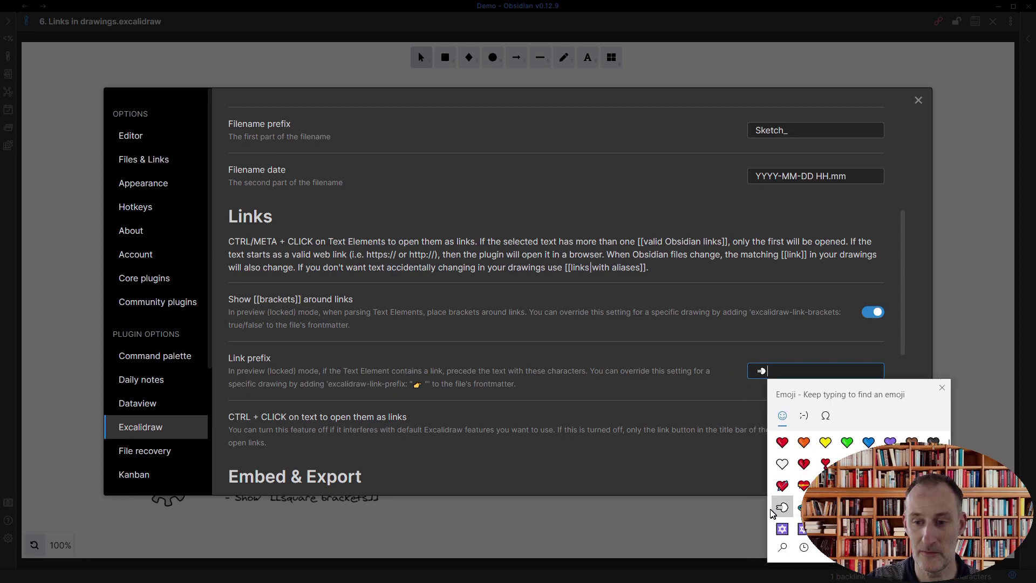
pyautogui.click(778, 365)
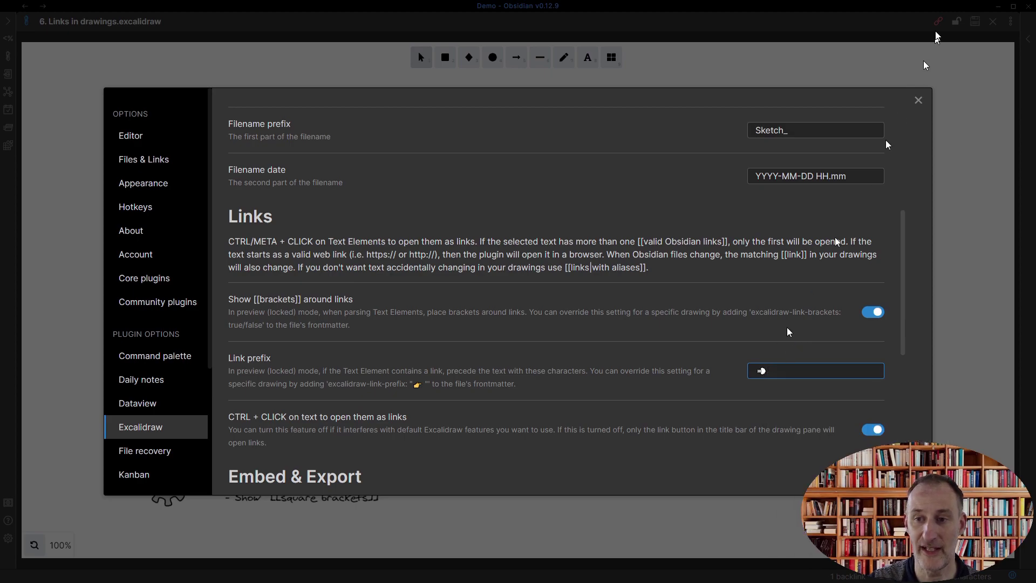
pyautogui.click(918, 101)
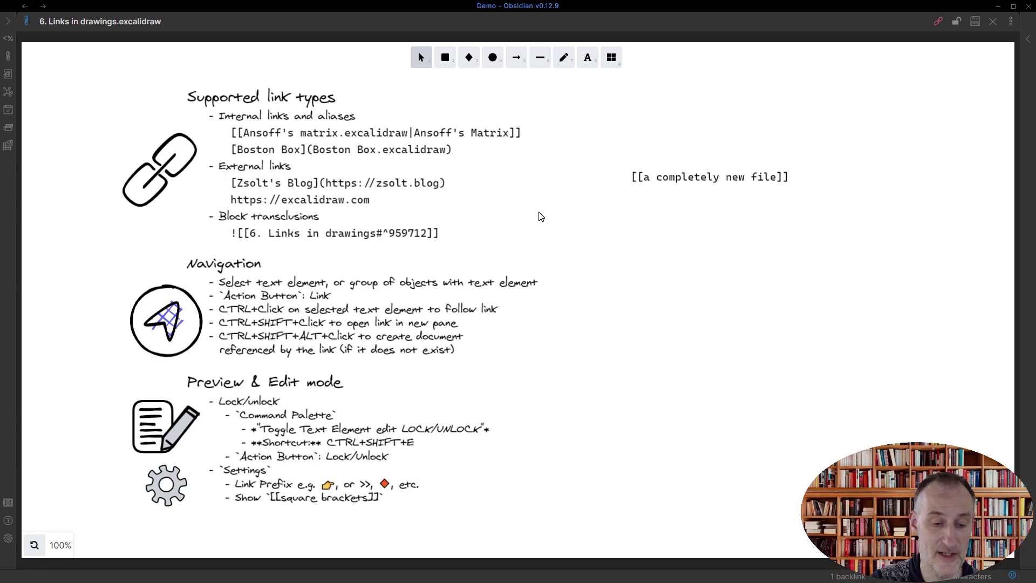
# Lock the drawing with Ctrl+Shift+E so links like '[[Boston Box]]' render with the emoji prefix
pyautogui.hotkey('ctrl', 'shift', 'e')
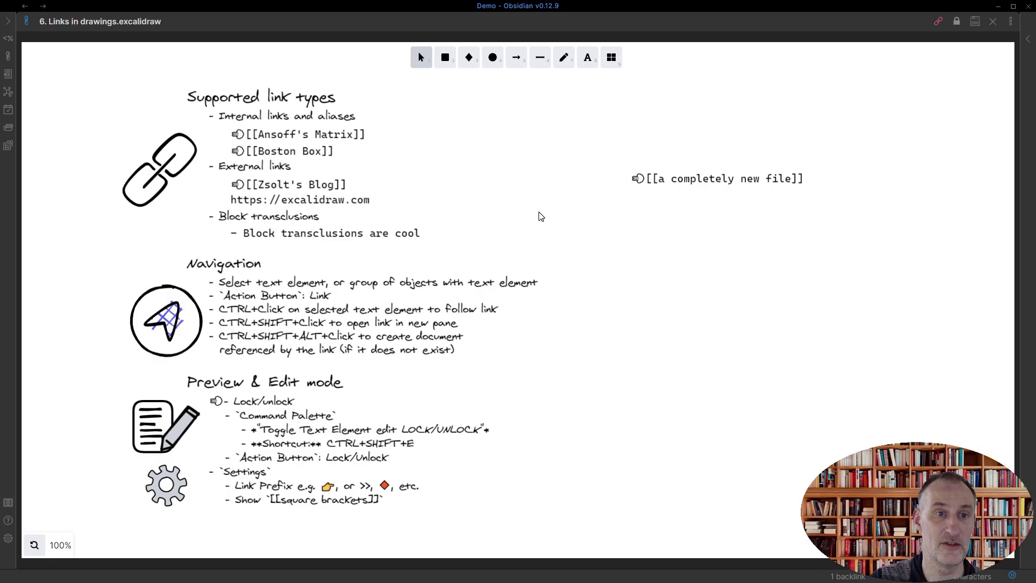